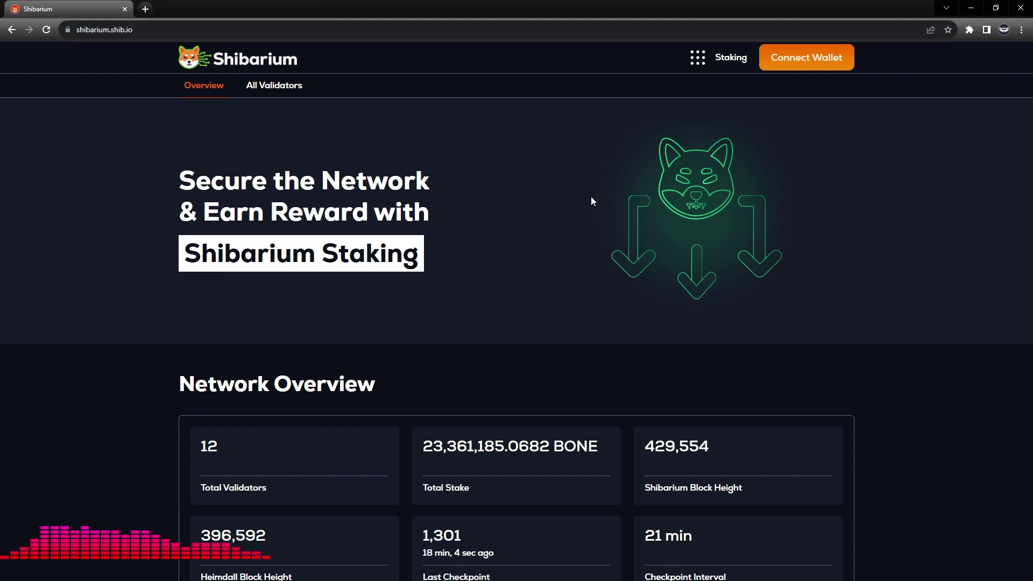
- Connect MetaMask, then open the Shibarium Bridge on its Withdraw tab (Shibarium to Ethereum)
click(795, 63)
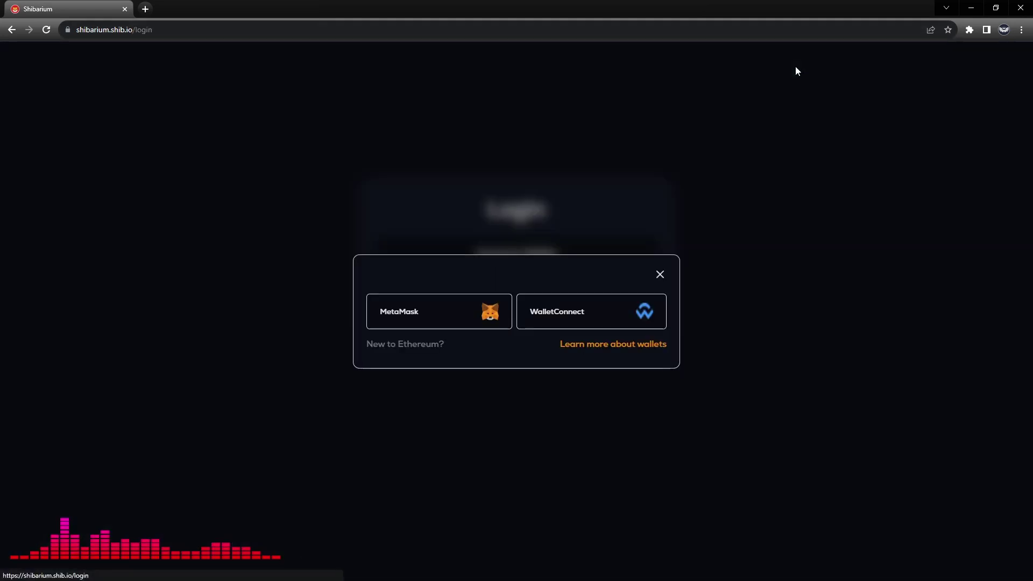
click(397, 316)
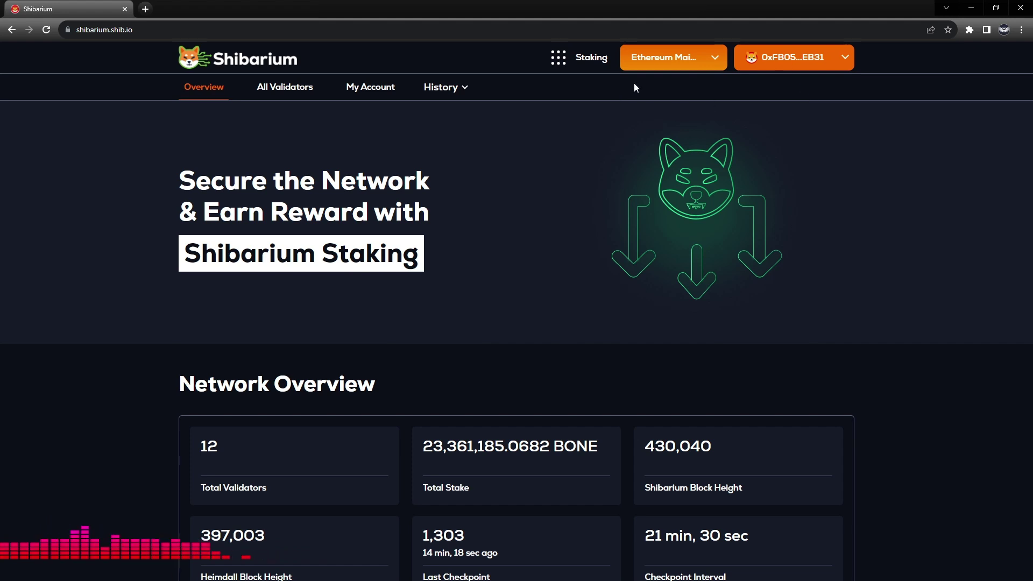
click(593, 63)
click(465, 135)
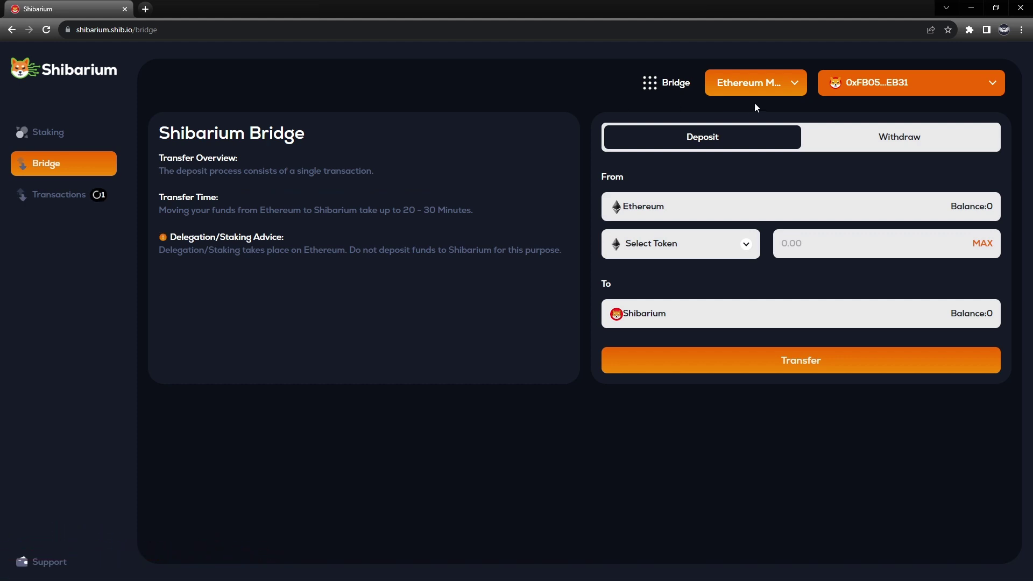
click(925, 140)
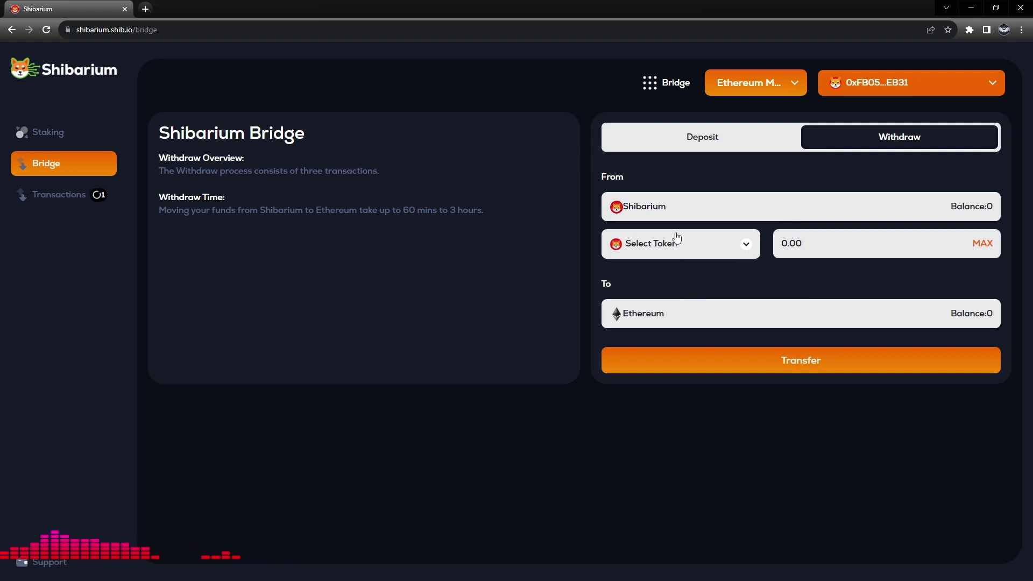
- Choose ETH (Wrapped Ether) as the withdrawal token and enter an amount of .0031
click(745, 243)
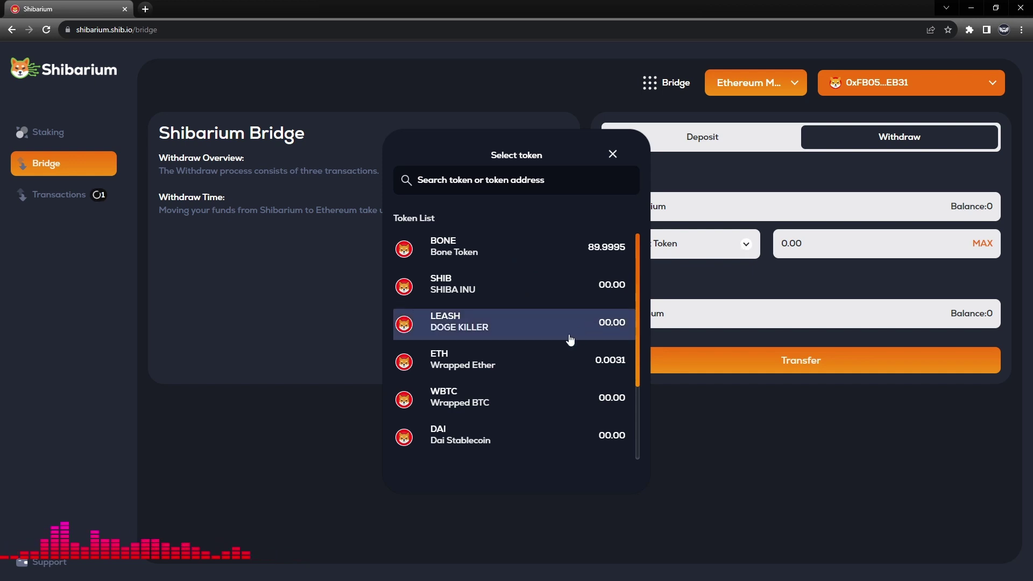
click(573, 371)
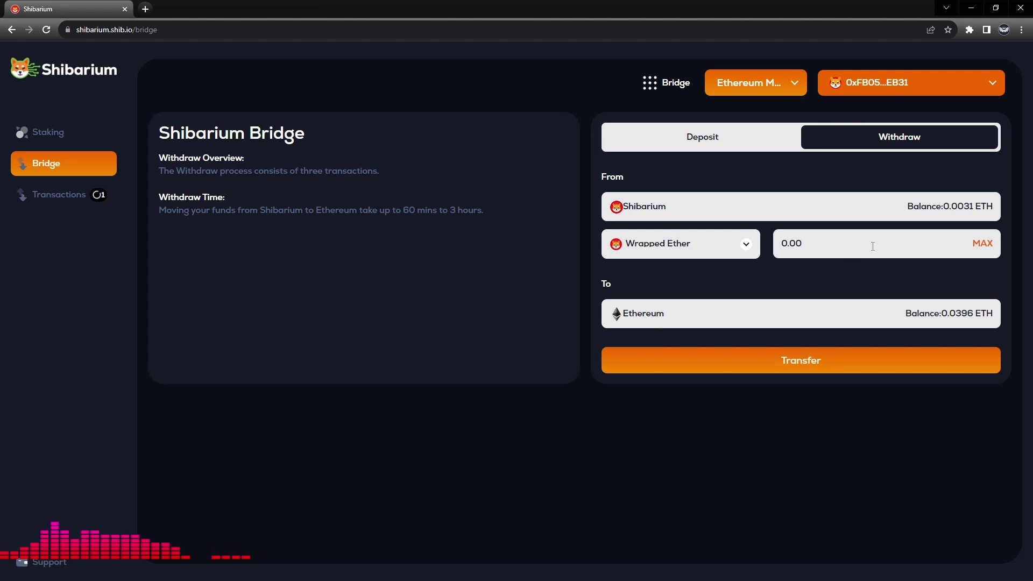
click(853, 241)
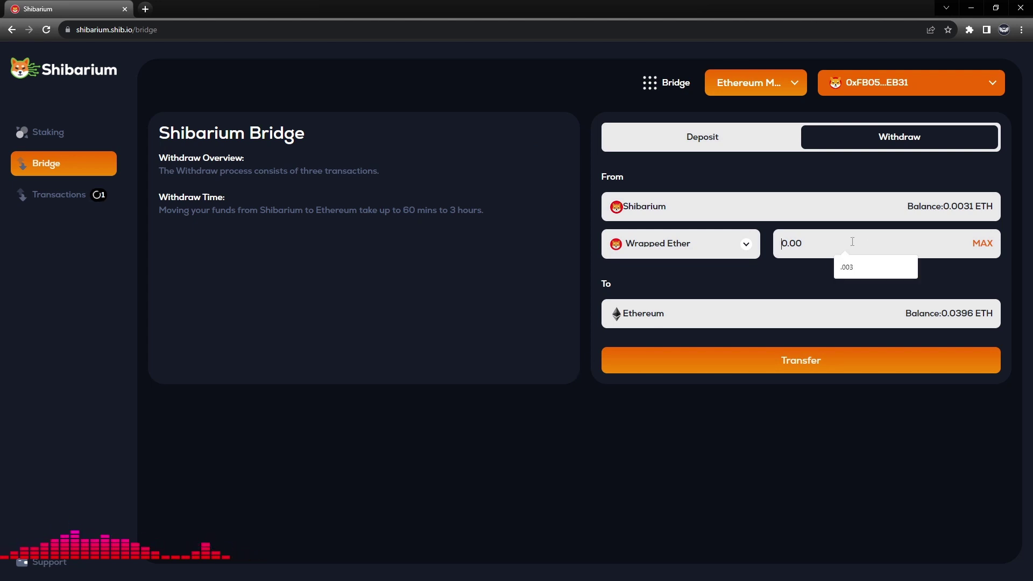
text(.0)
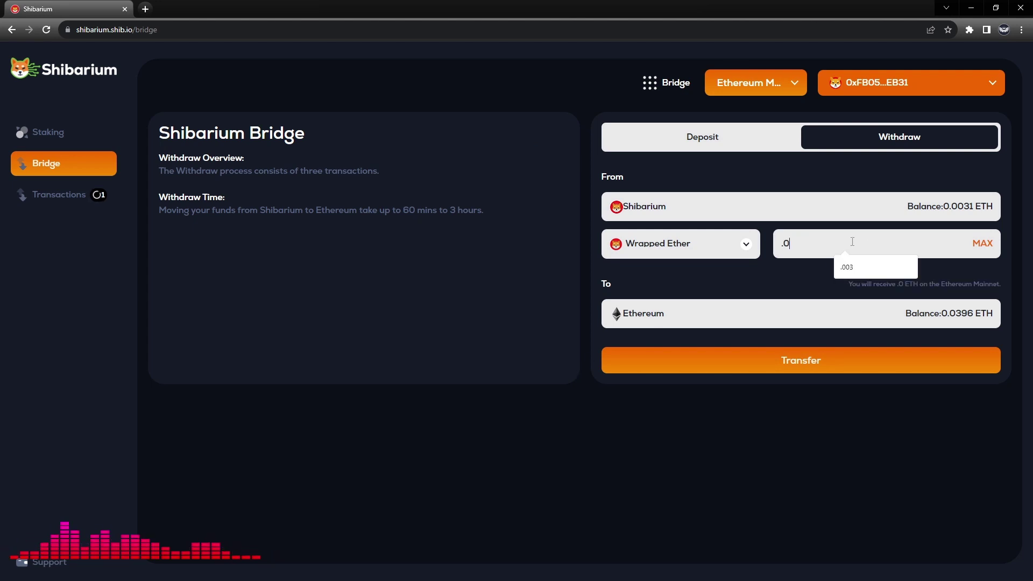
text(031)
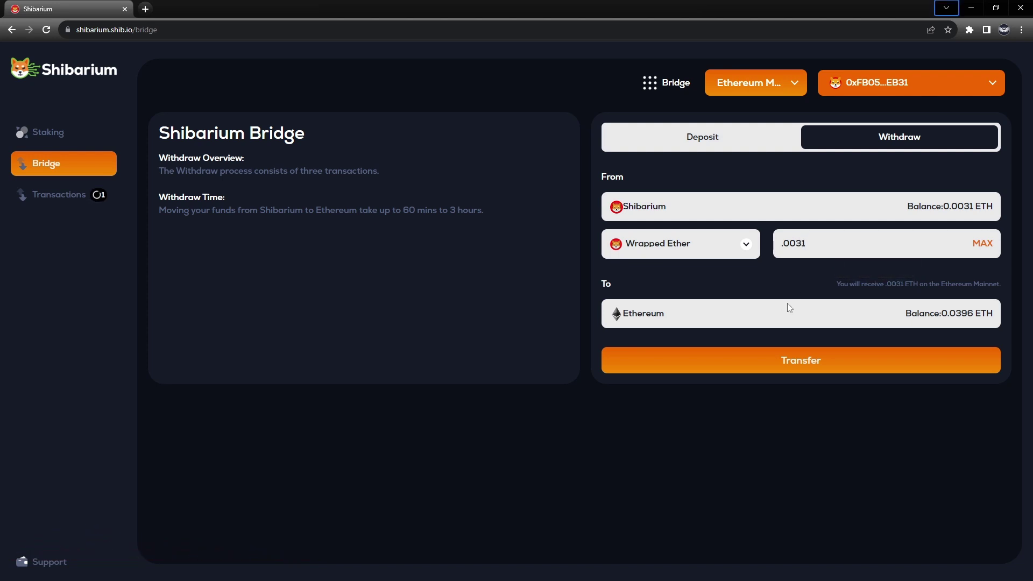
- Submit the .0031 ETH transfer to bring up the Please Note warning
click(817, 372)
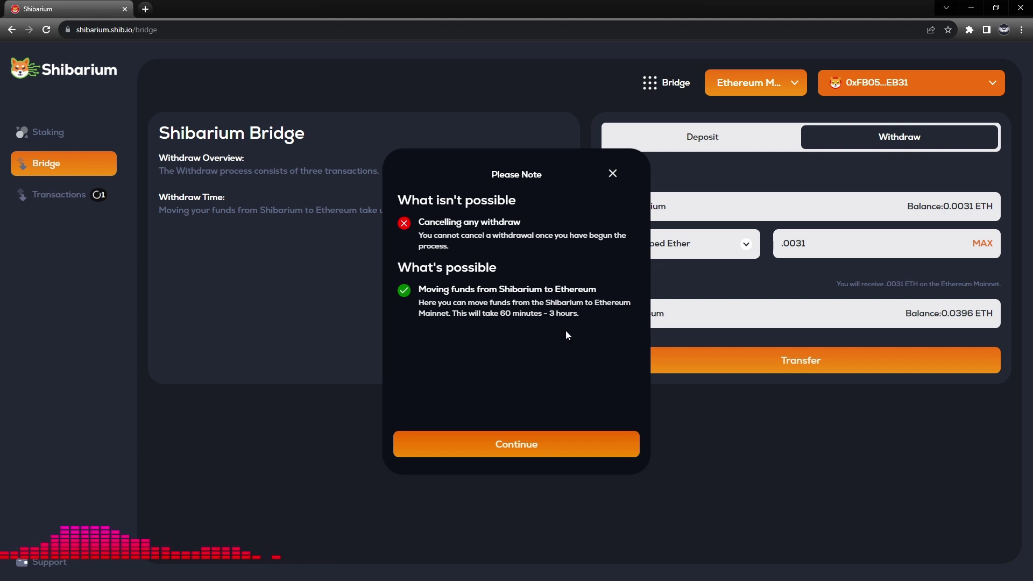
- Dismiss the Please Note warning and switch the withdrawal token to BONE (Bone Token)
click(612, 174)
click(746, 246)
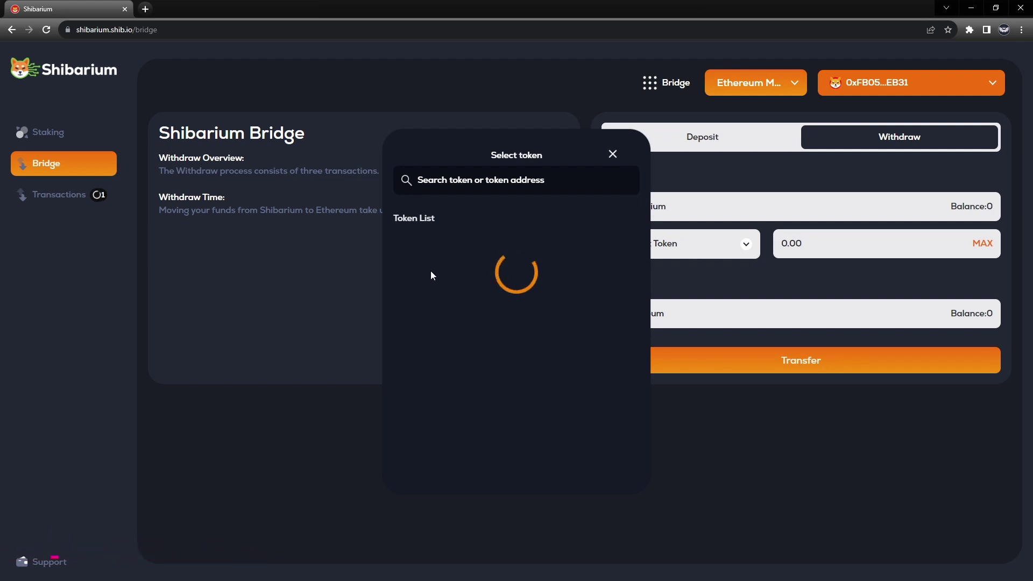
click(531, 248)
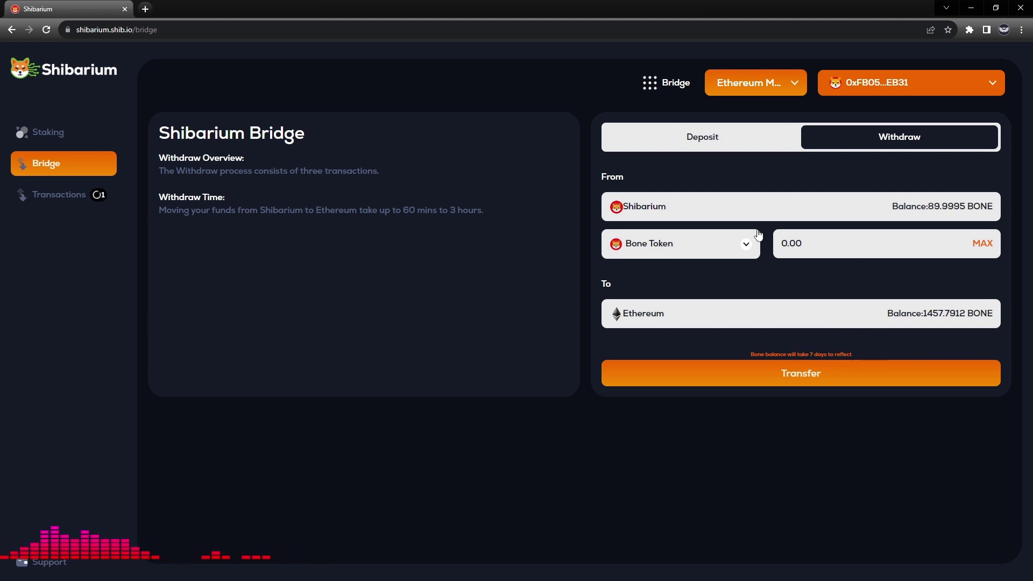
- Switch the token back to ETH (Wrapped Ether) and re-enter the amount .0031
click(746, 245)
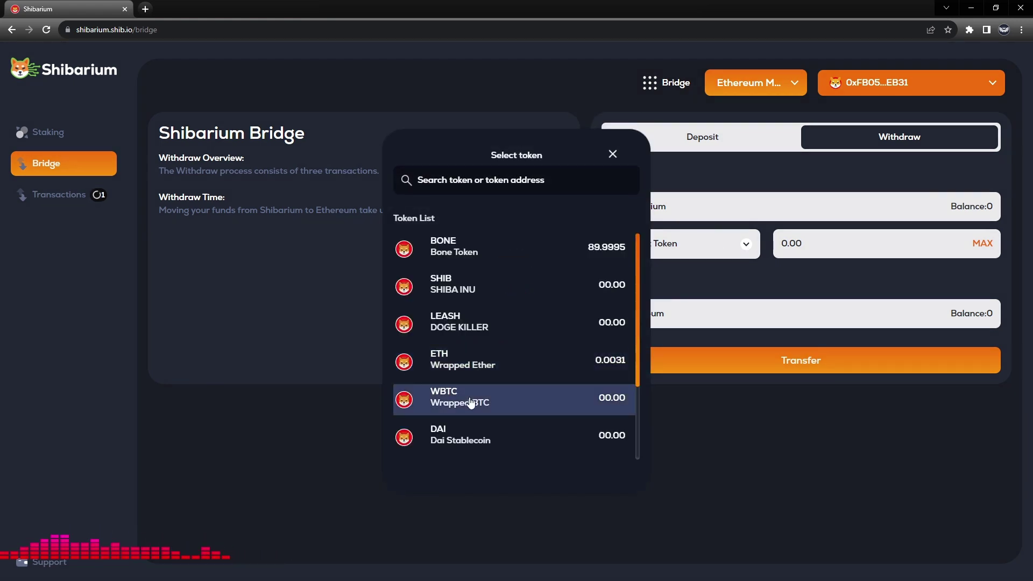
click(483, 372)
click(824, 244)
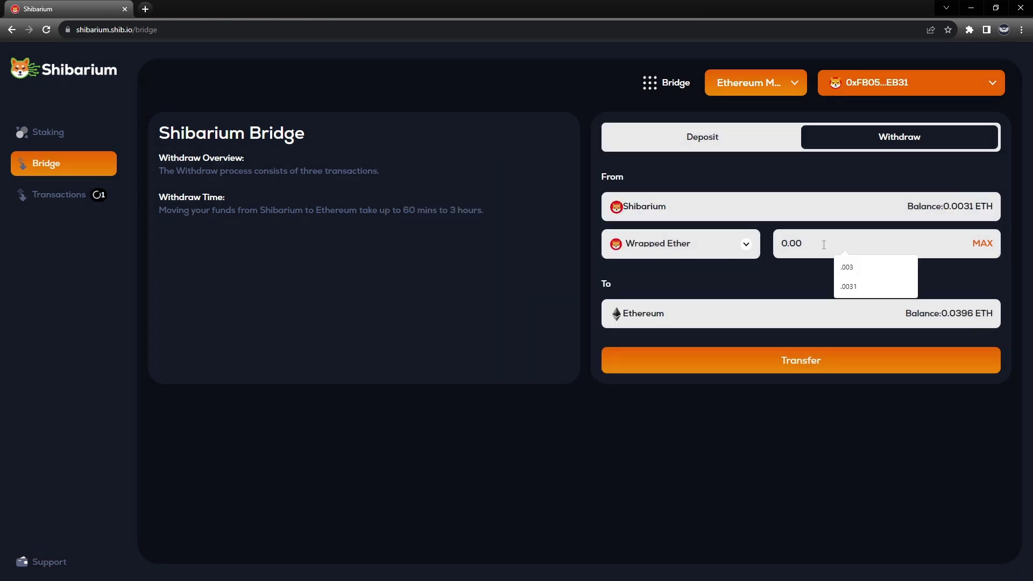
text(.0031)
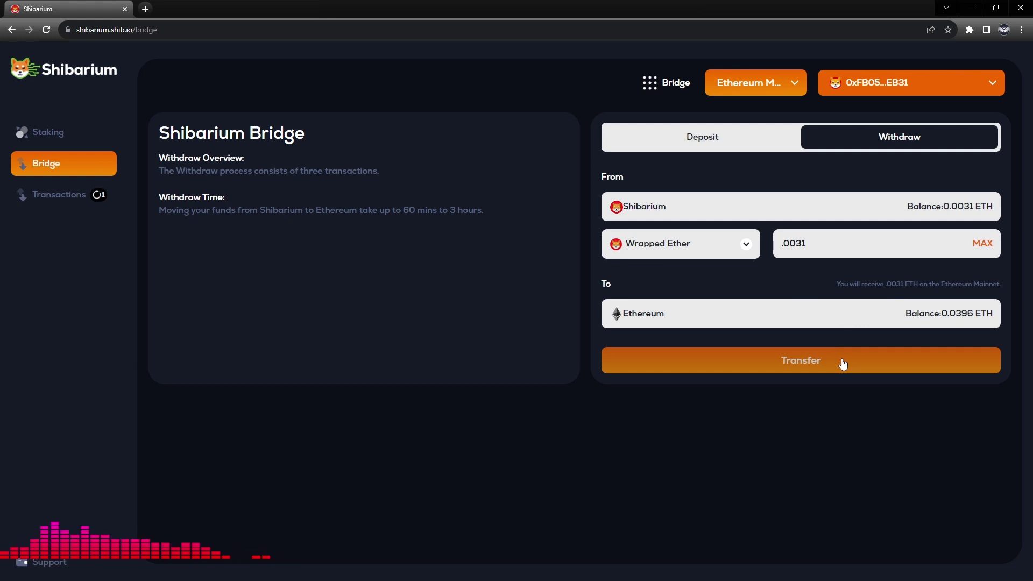
- Start the .0031 ETH transfer and continue through the note, gas overview and confirmation dialogs
click(842, 365)
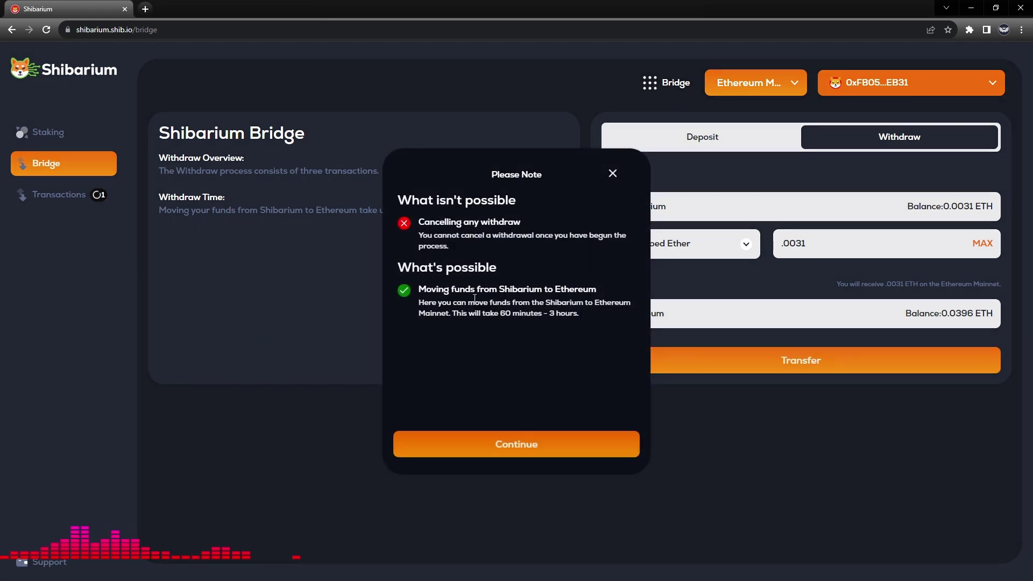
click(536, 442)
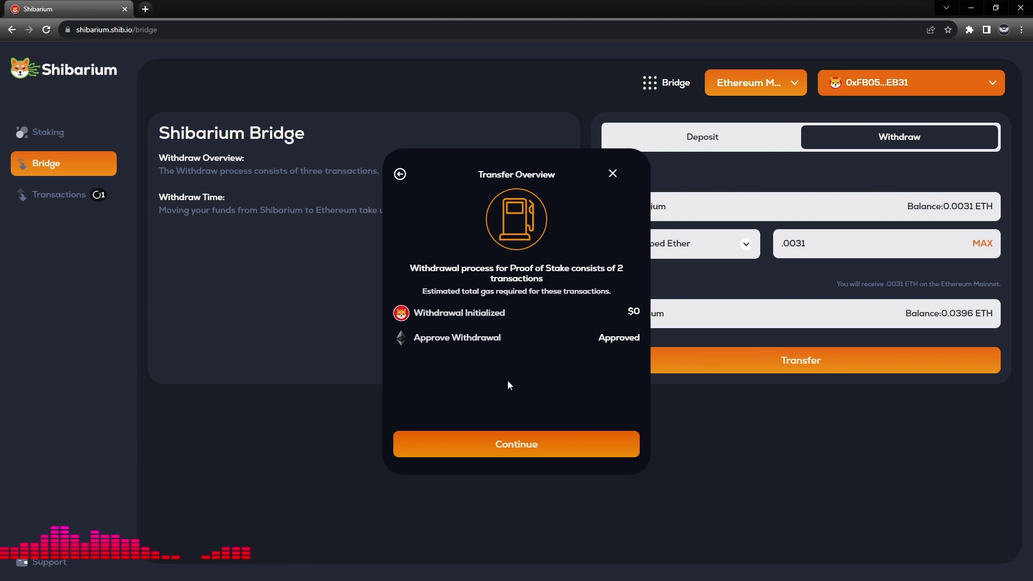
click(526, 449)
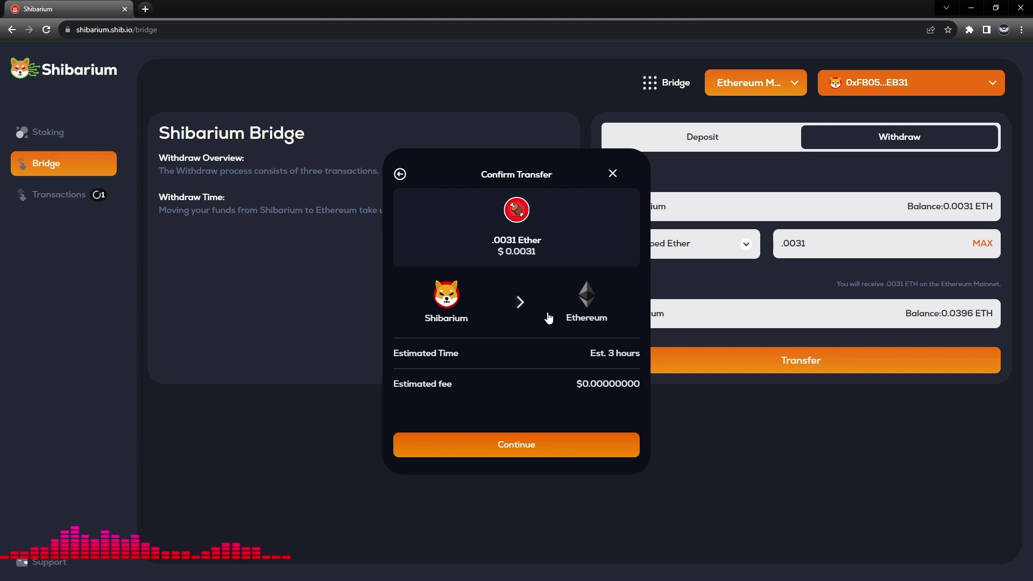
click(533, 444)
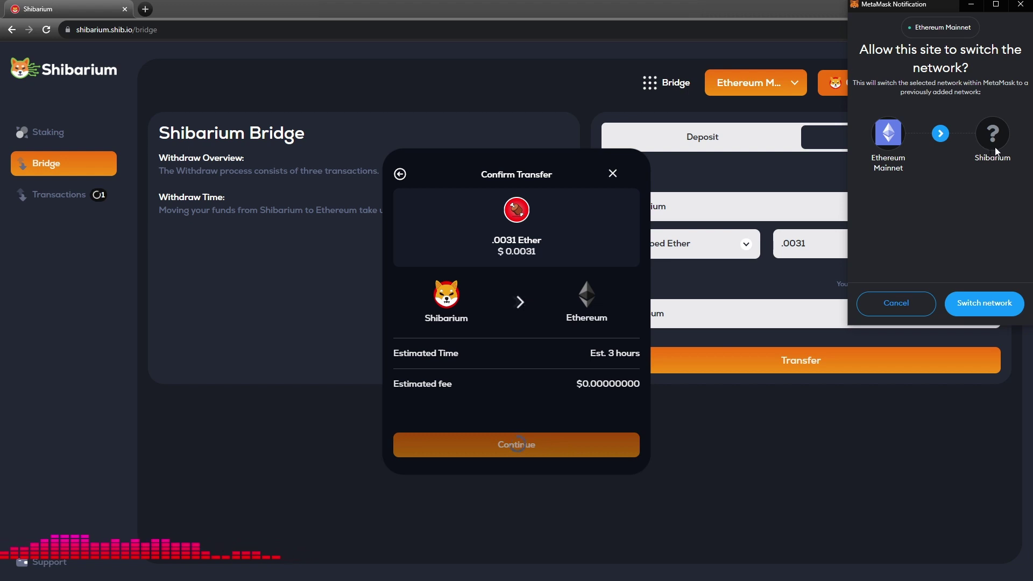
- Let MetaMask switch to Shibarium, then confirm the 0.0031 ETH withdrawal transaction
click(996, 307)
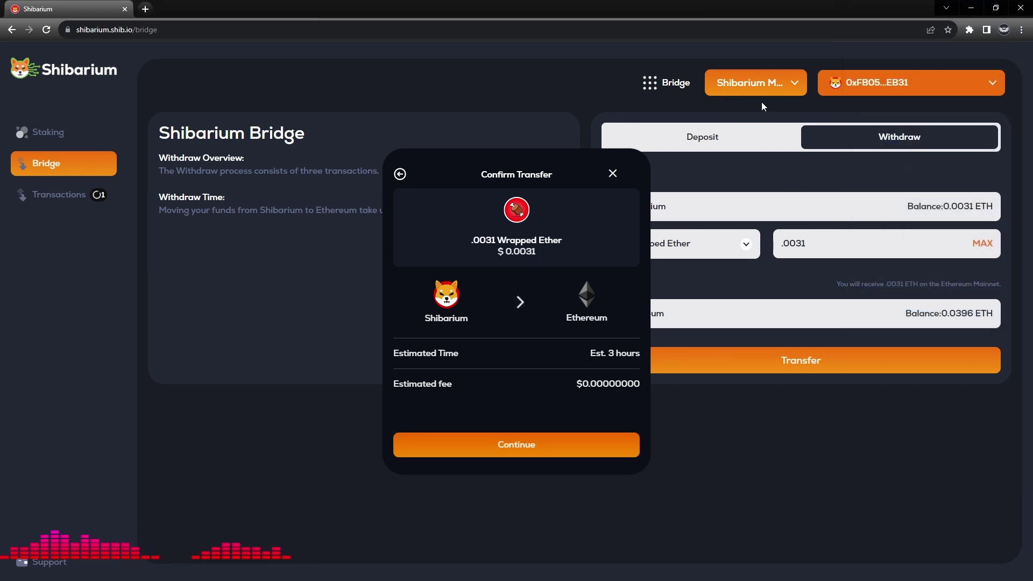
click(544, 443)
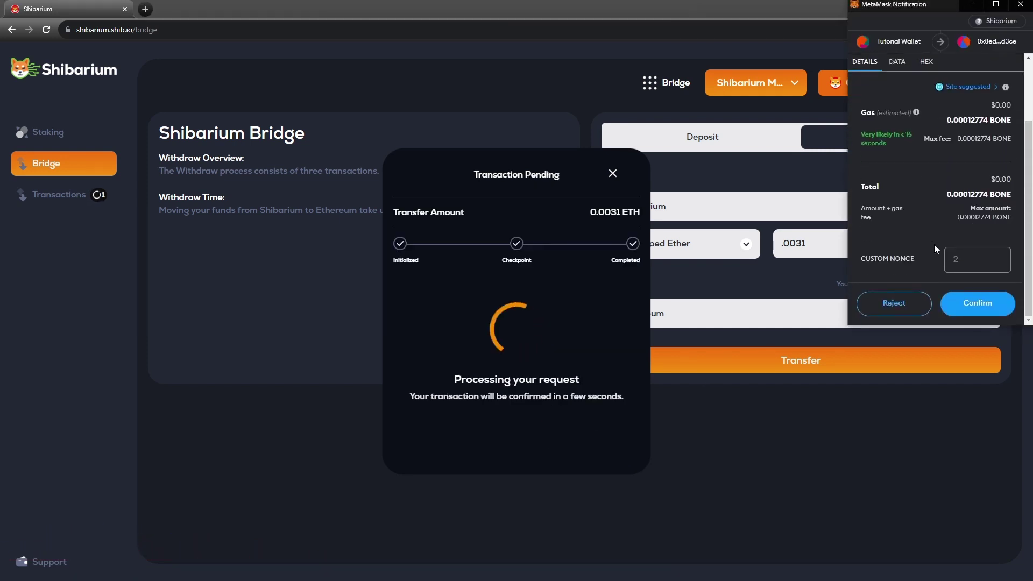
click(983, 305)
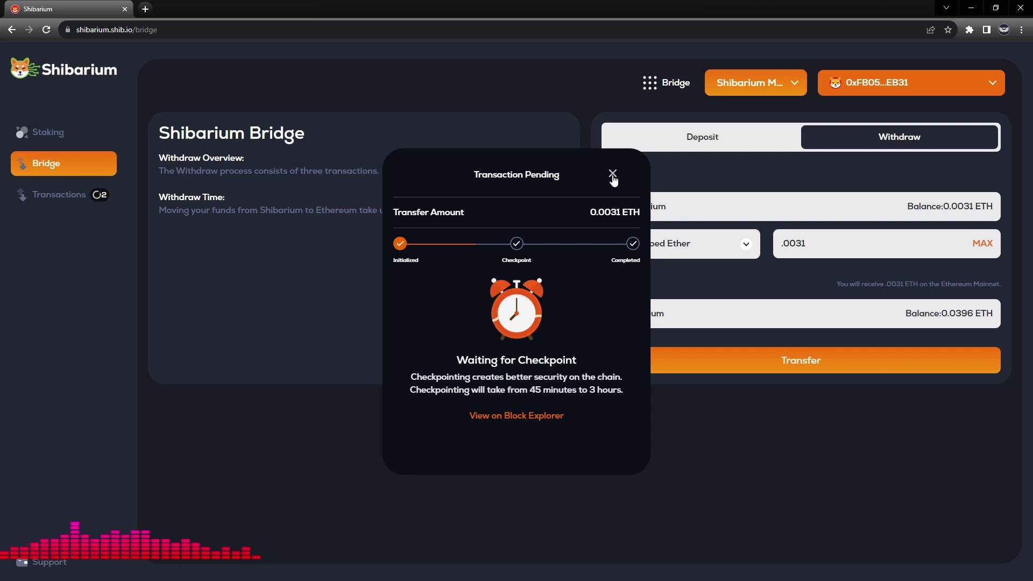
- Close the progress dialog and show only Pending withdrawals in the Transactions history
click(613, 175)
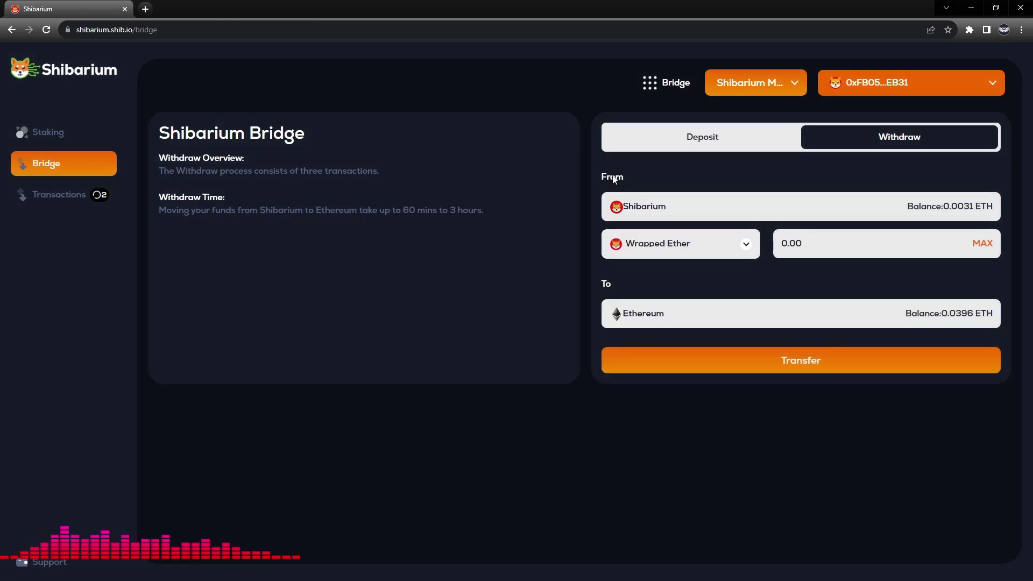
click(45, 200)
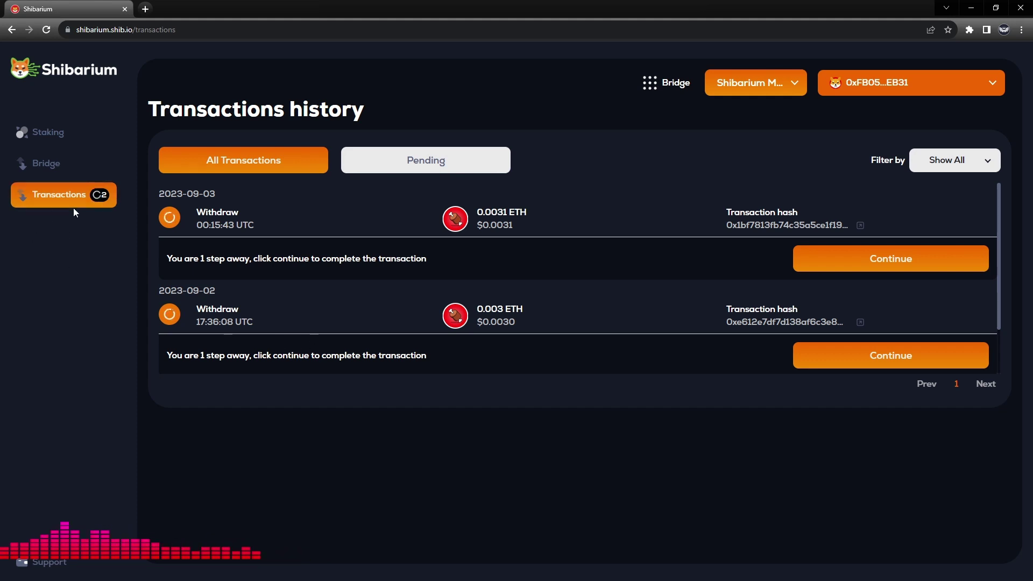
click(463, 168)
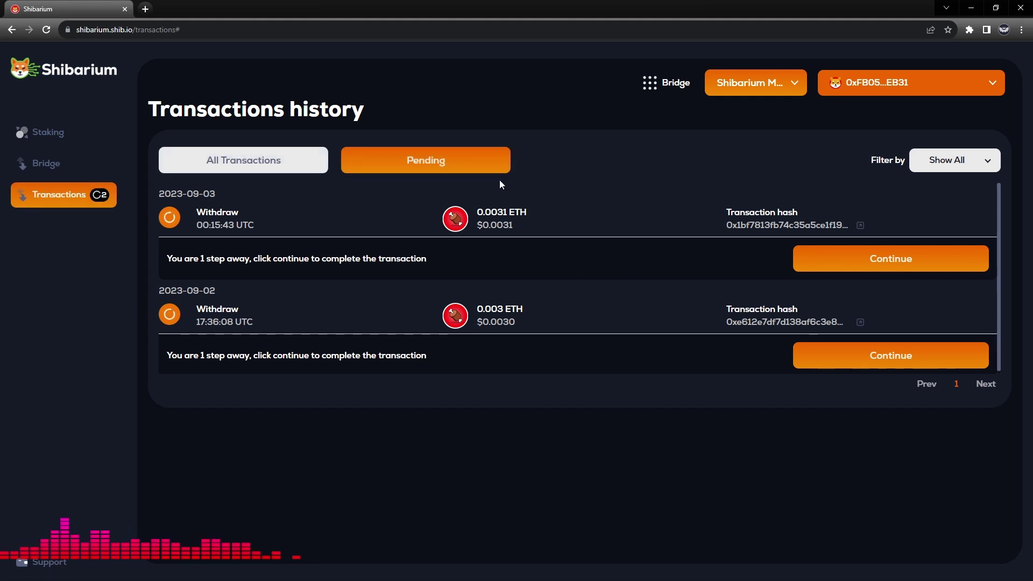
click(226, 177)
click(396, 163)
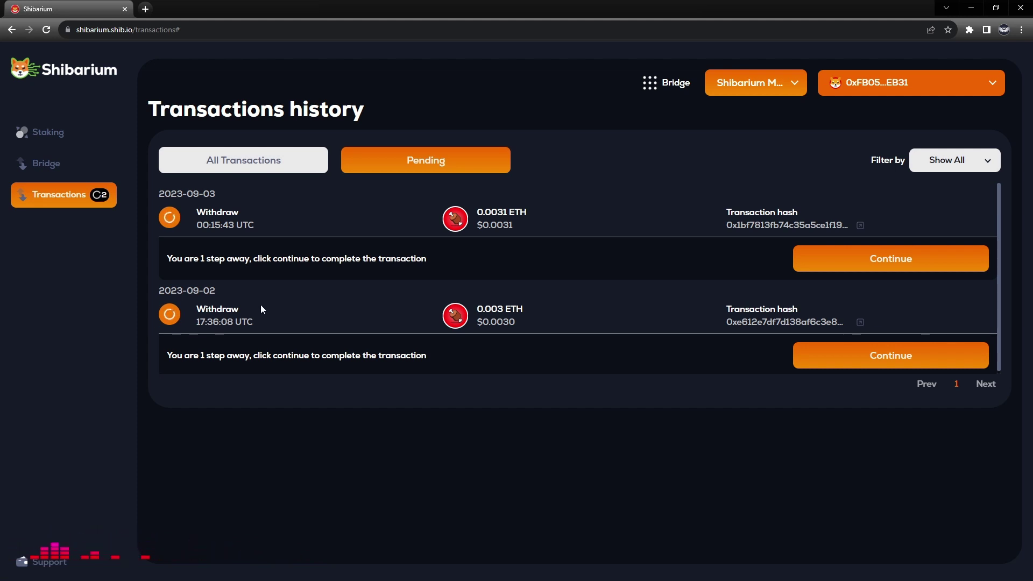
- Check both pending withdrawals' status, then advance the checkpointed 2023-09-02 0.003 ETH withdrawal
click(908, 355)
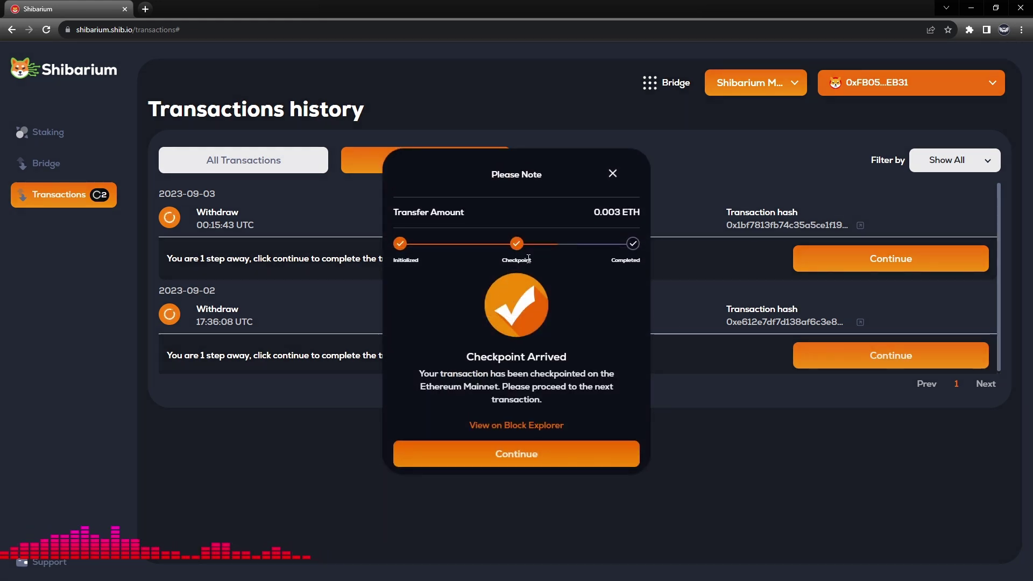
click(613, 173)
click(849, 268)
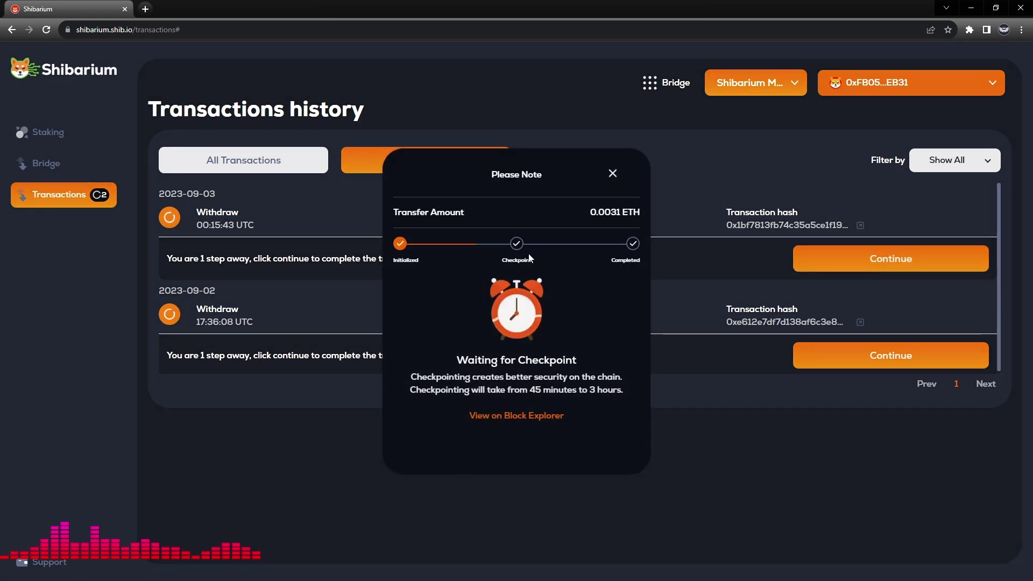
click(616, 175)
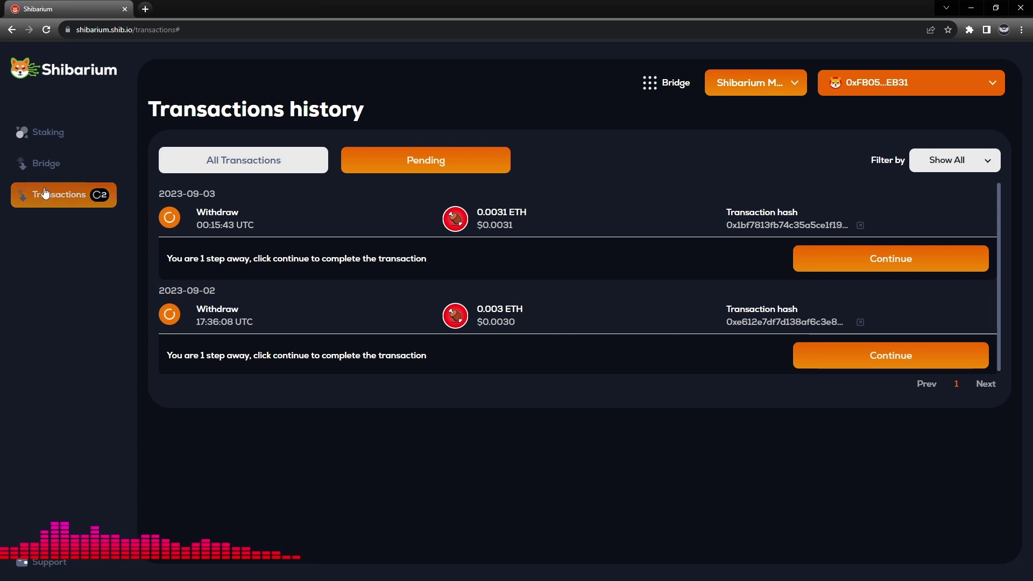
click(871, 356)
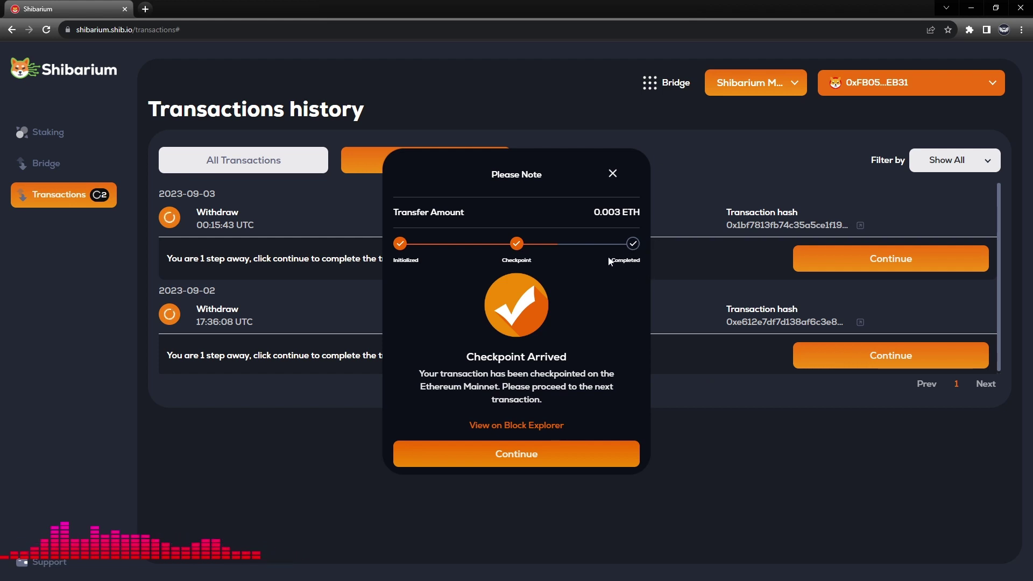
click(556, 456)
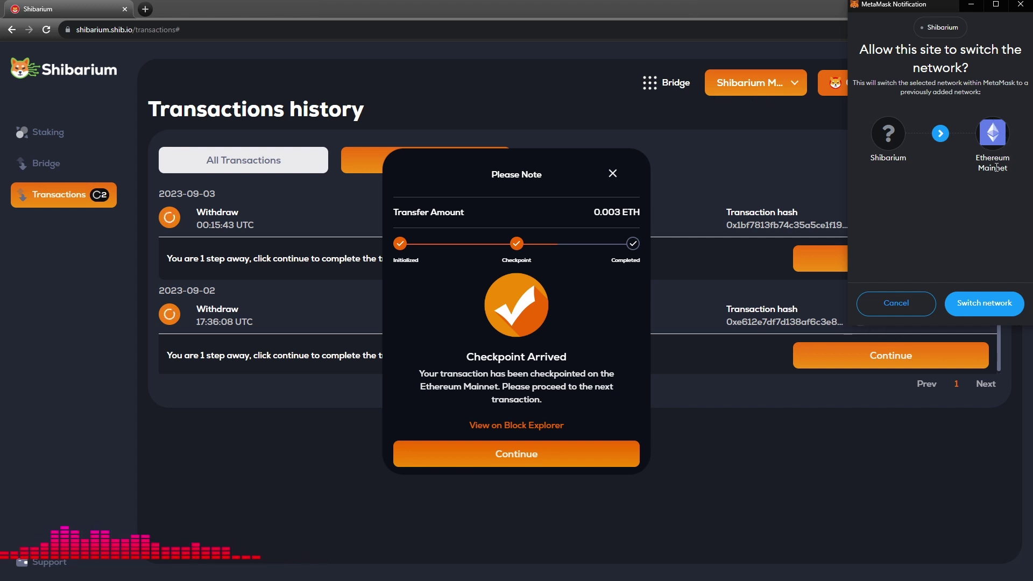
- Approve the Ethereum Mainnet switch and confirm the 0.003 ETH final transaction in MetaMask
click(994, 304)
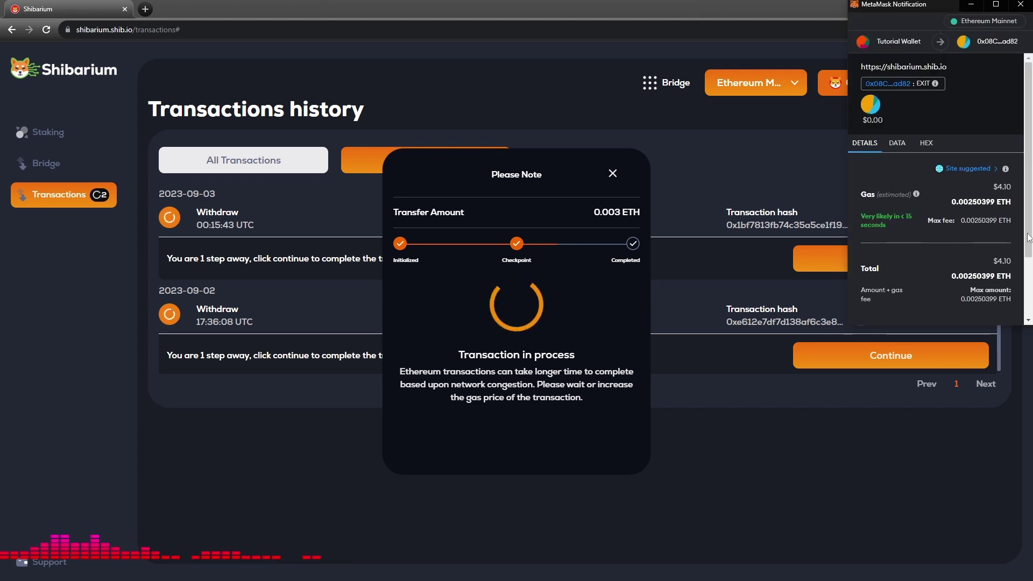
scroll(1029, 237, down, 3)
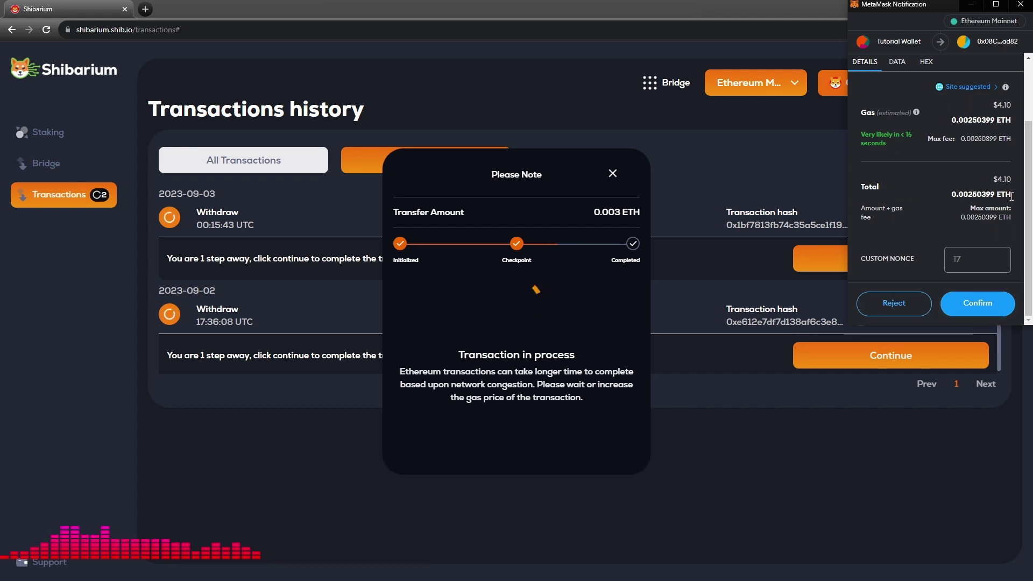
click(948, 314)
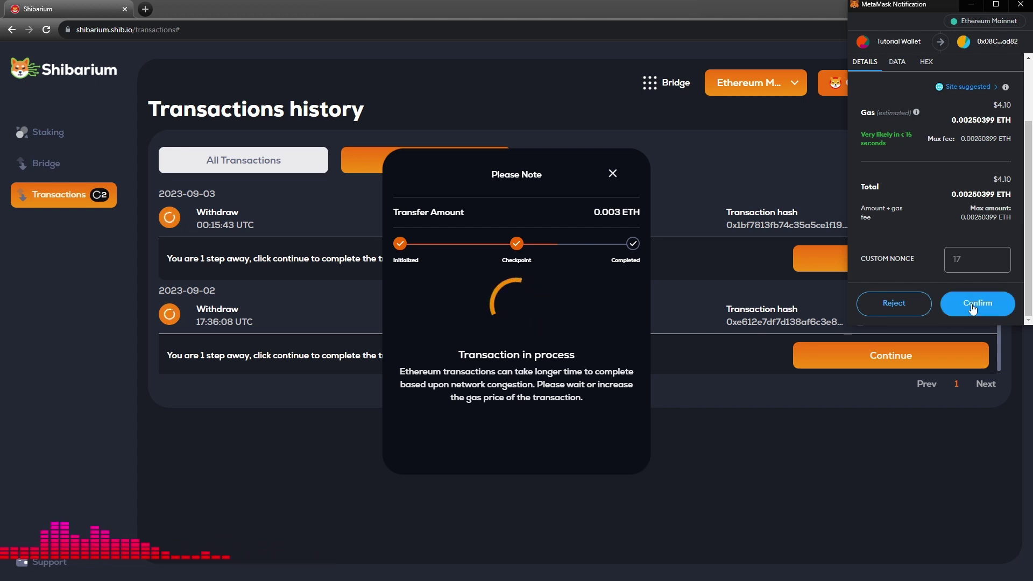
click(977, 304)
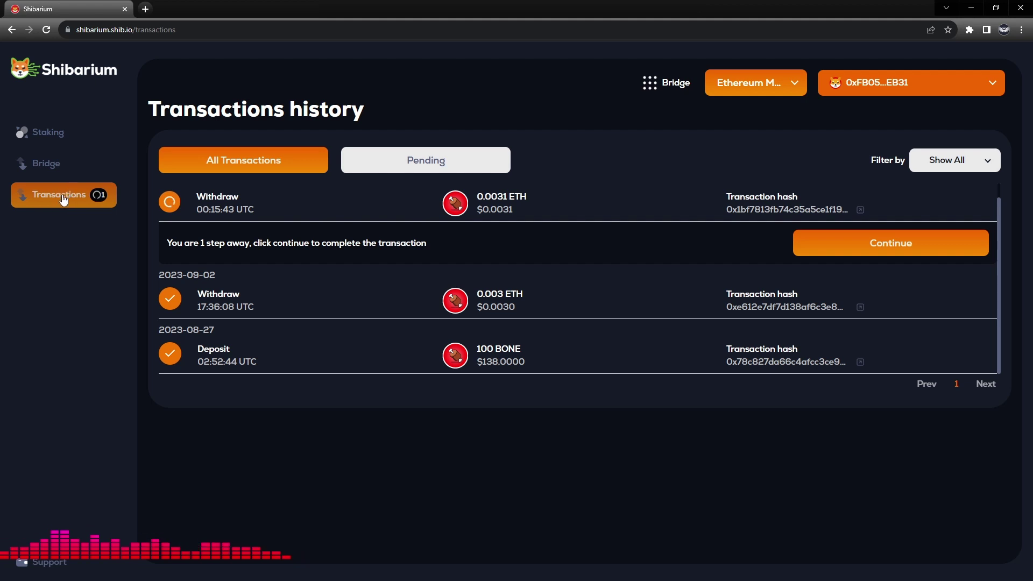
click(875, 244)
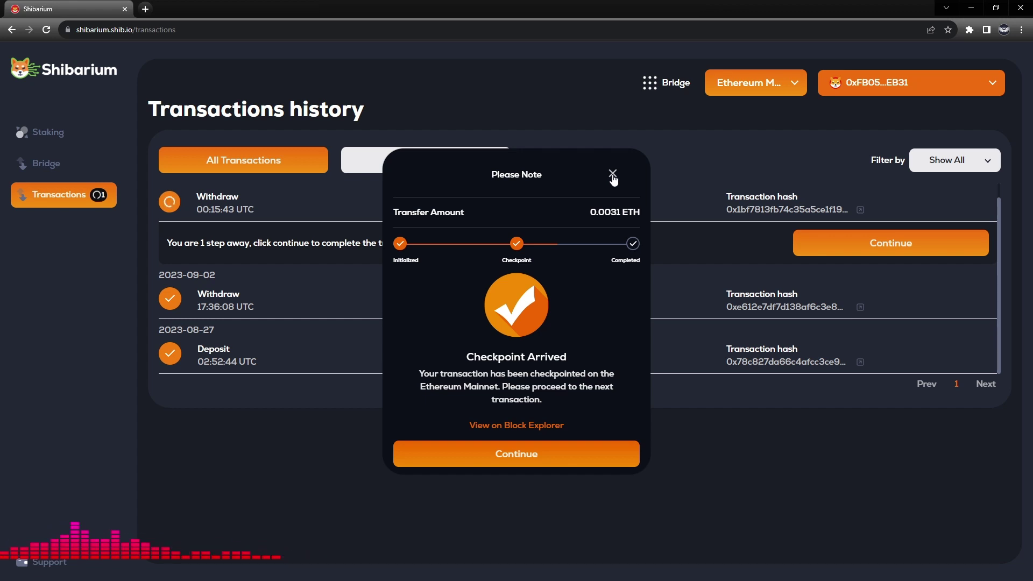
click(613, 174)
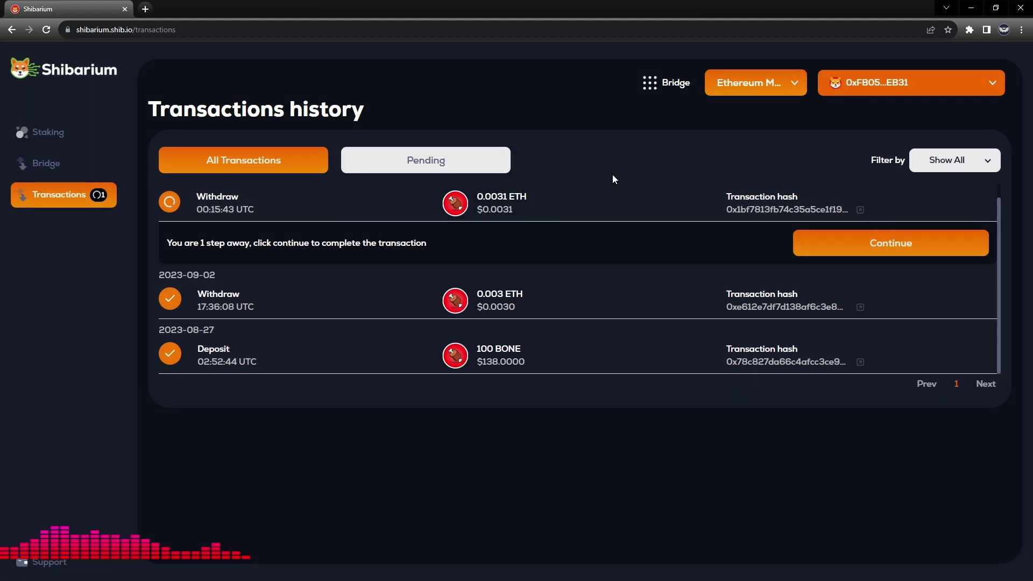